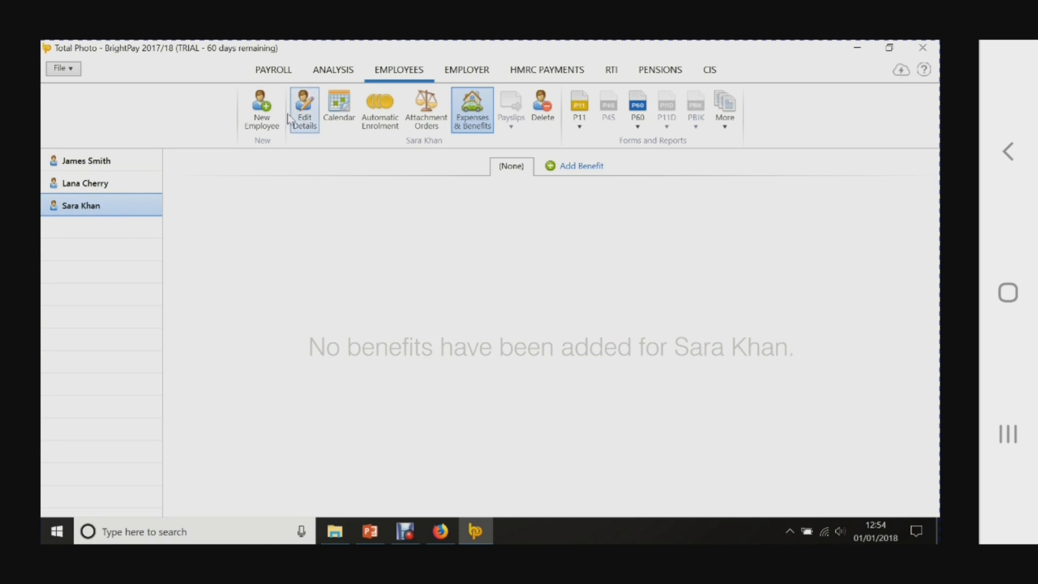
Step: Open a blank new employee record, discard it, and view the personal details of the third and first employees
left_click(263, 122)
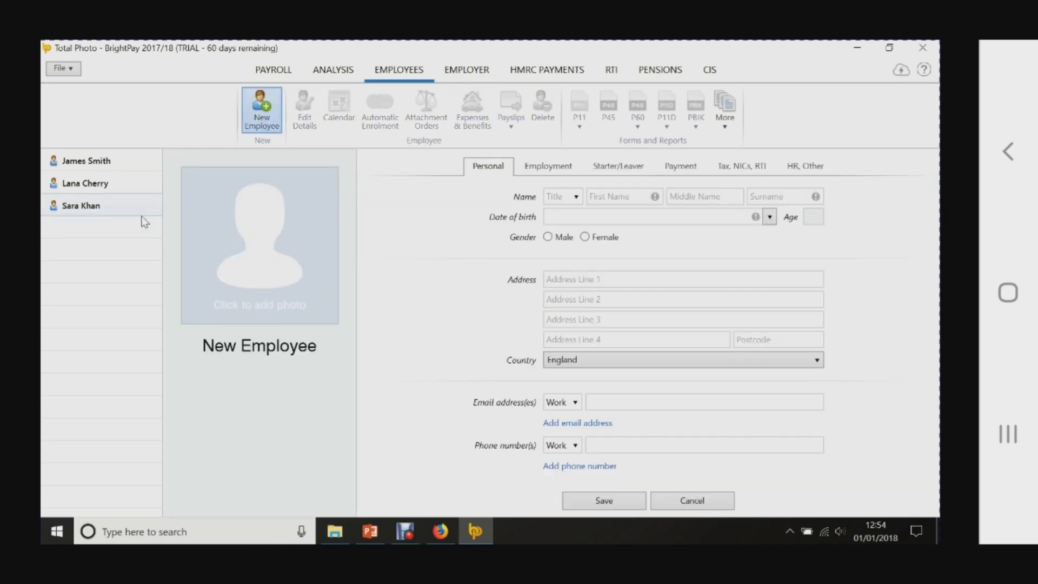
left_click(89, 209)
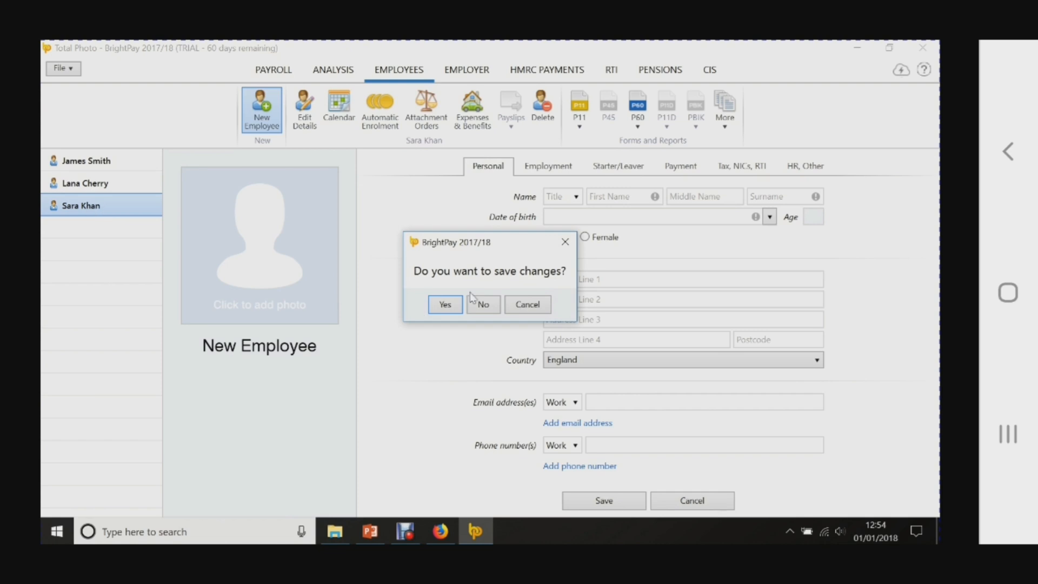
left_click(481, 304)
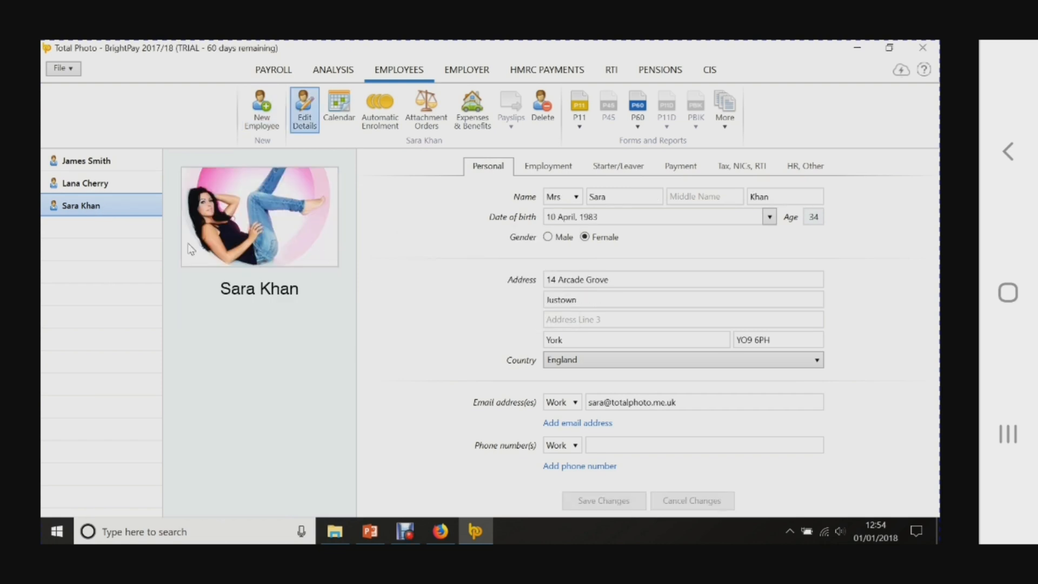
left_click(92, 161)
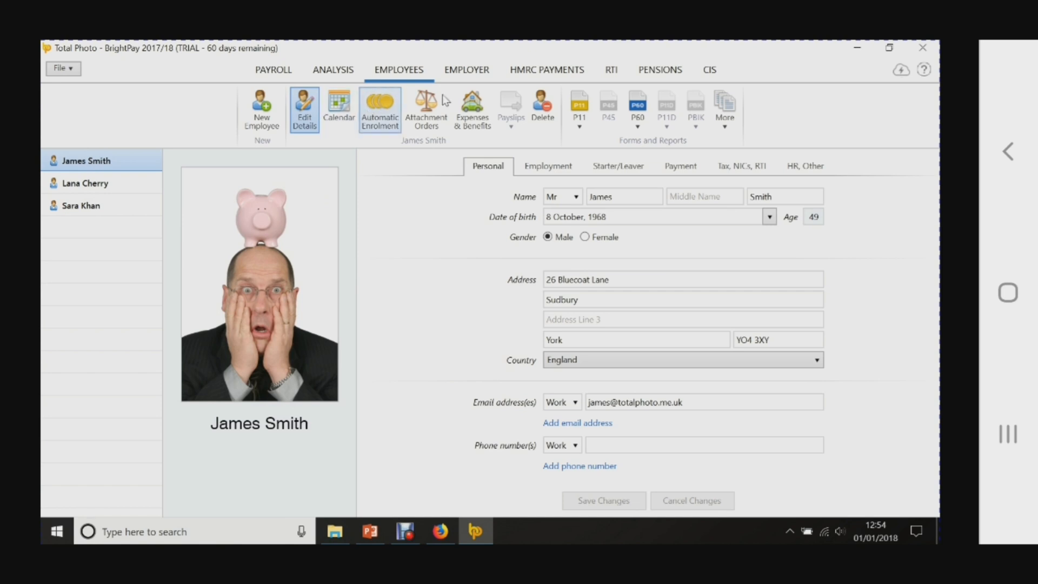
Step: Add the Camera-clipart image from the Pictures folder as the employer's logo in the employer details
left_click(468, 75)
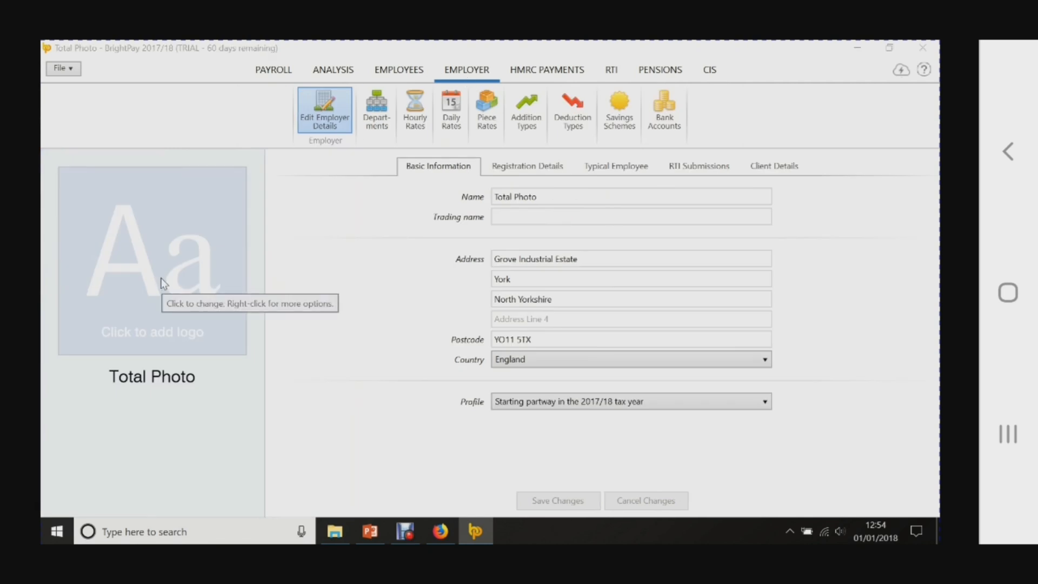
left_click(162, 279)
scroll(144, 166, "up", 3)
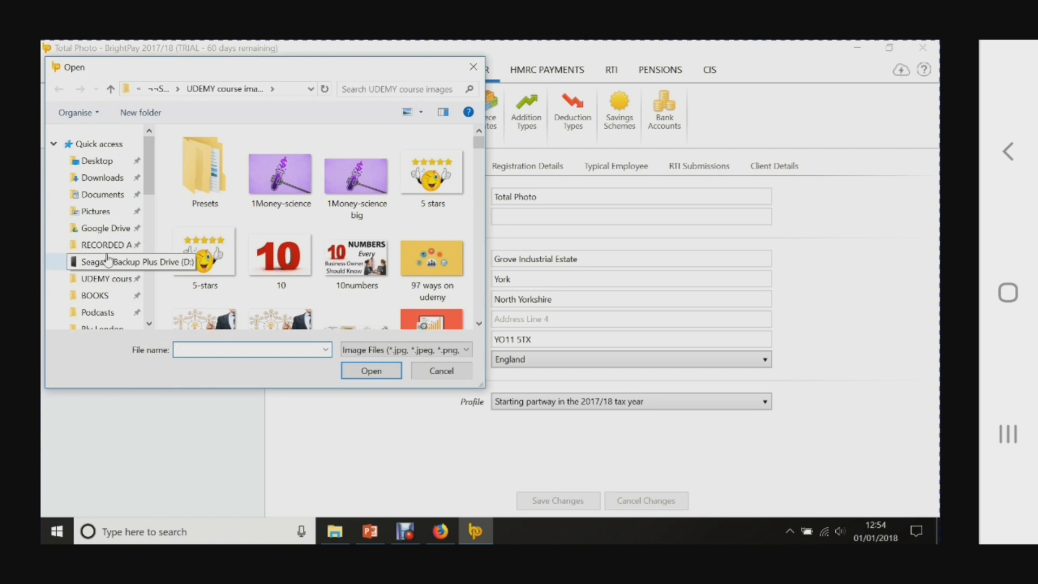
left_click(113, 214)
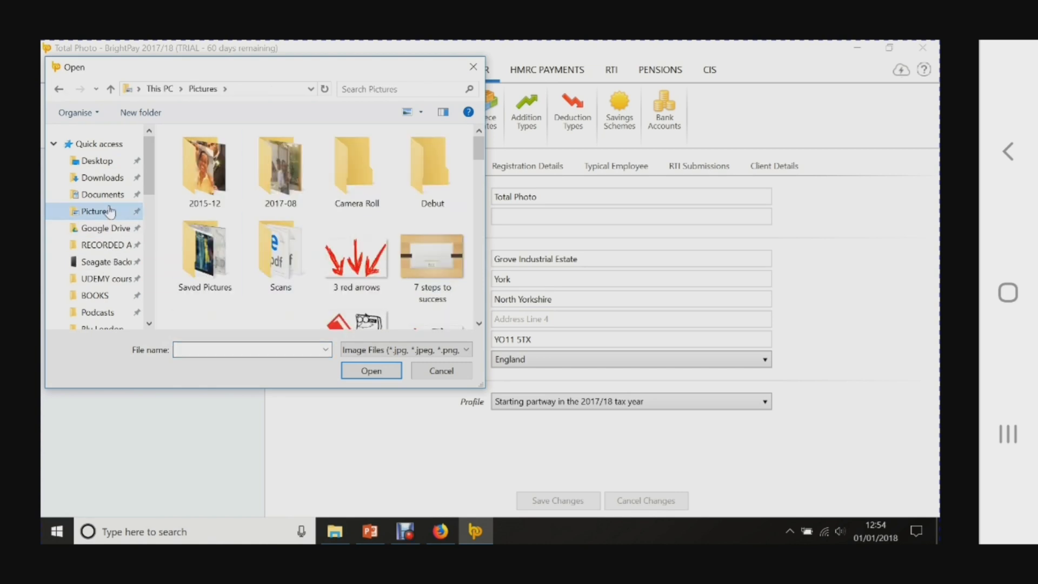
scroll(281, 227, "down", 3)
left_click(281, 157)
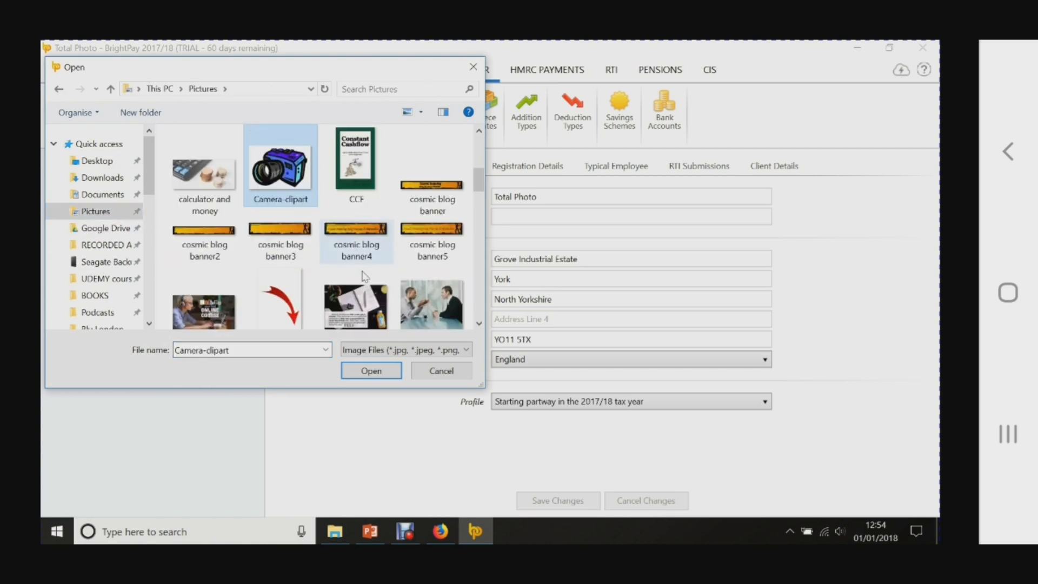
left_click(363, 372)
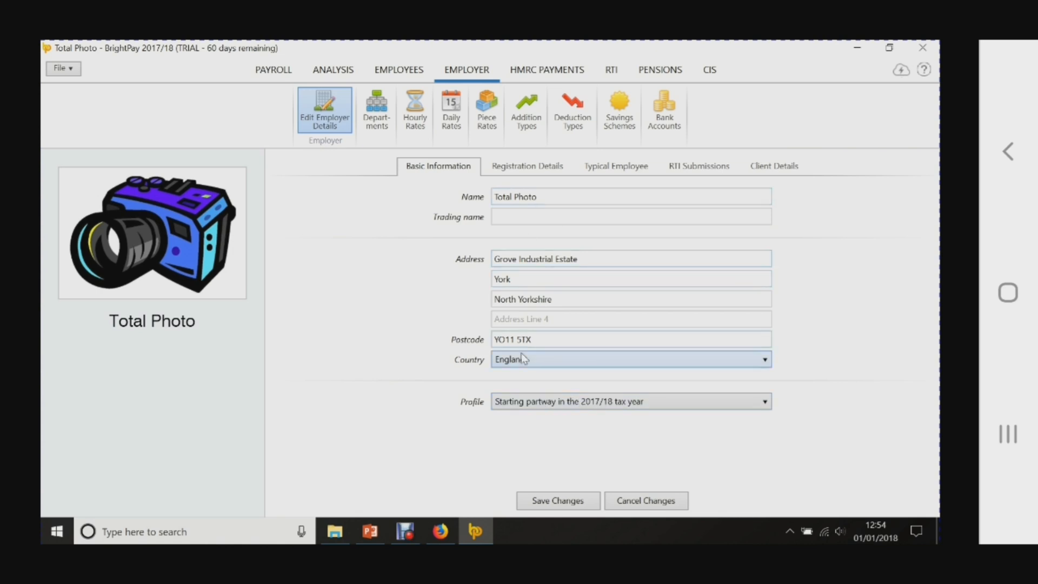
Step: Review the employer's registration, typical employee, RTI submission and client details, and leave for the departments without saving the employer changes
left_click(536, 171)
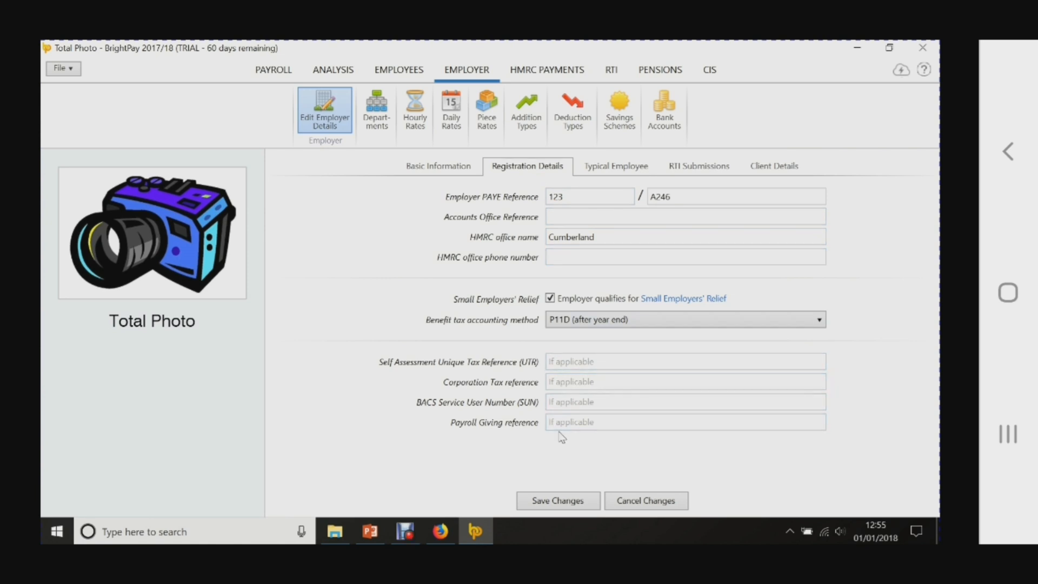
left_click(618, 168)
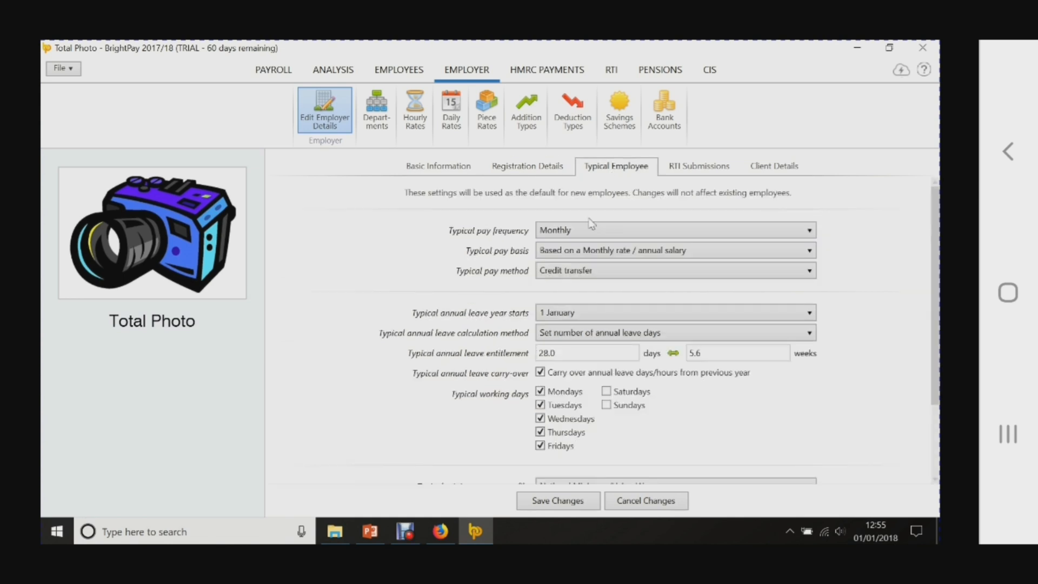
scroll(670, 410, "down", 2)
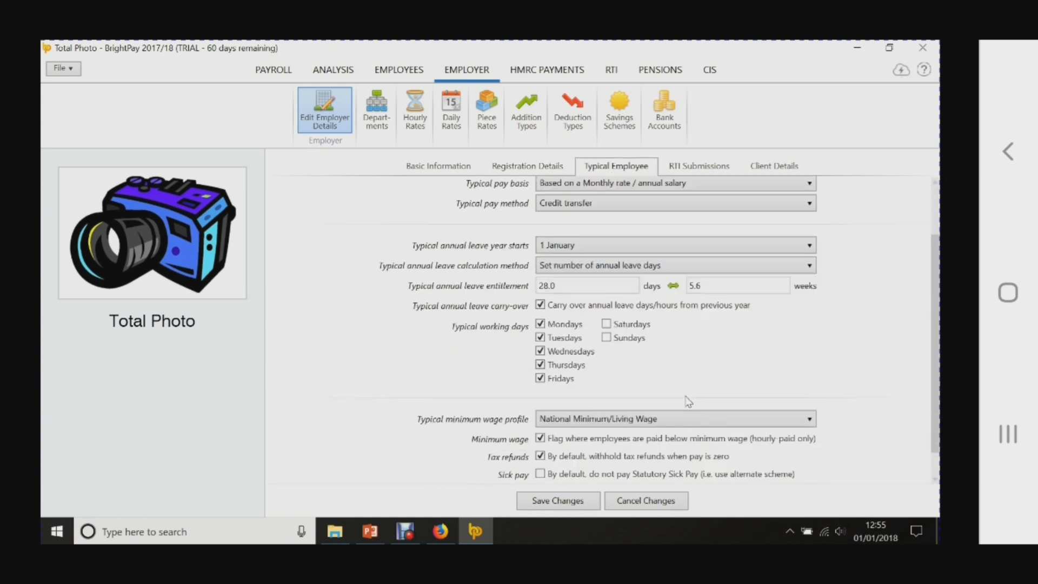
scroll(688, 401, "down", 1)
scroll(686, 408, "up", 3)
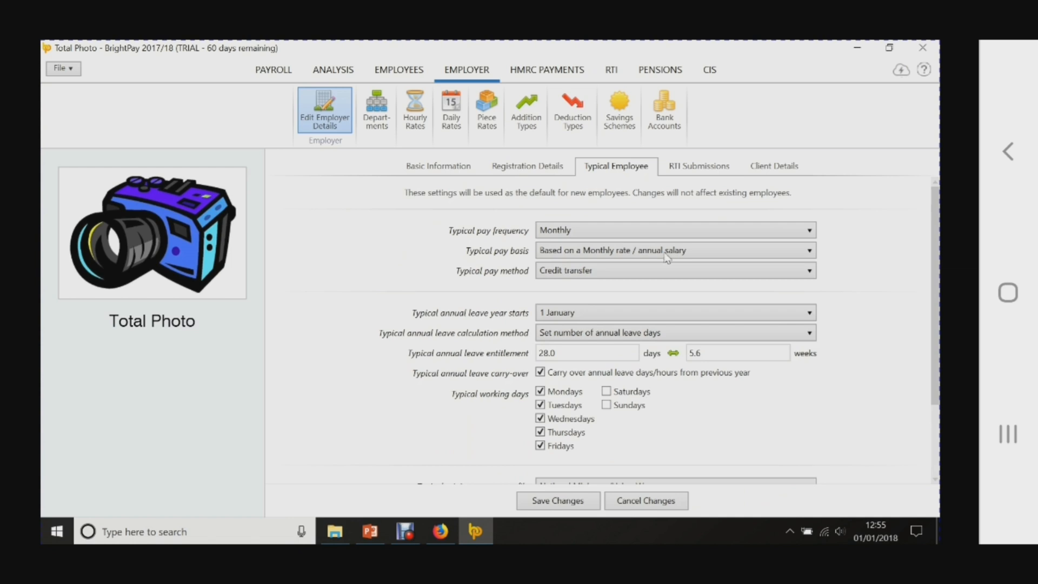
left_click(698, 167)
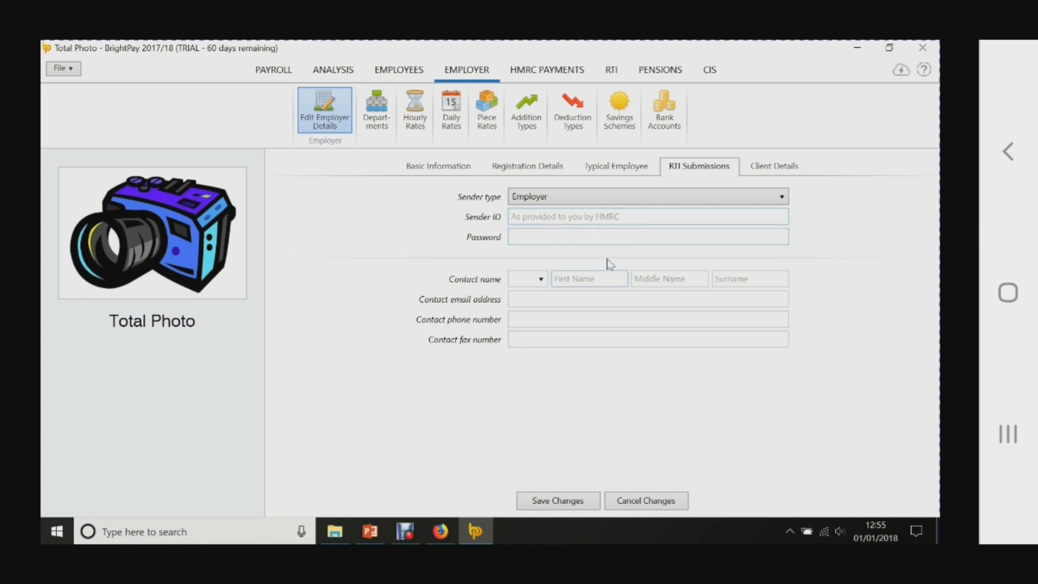
left_click(777, 168)
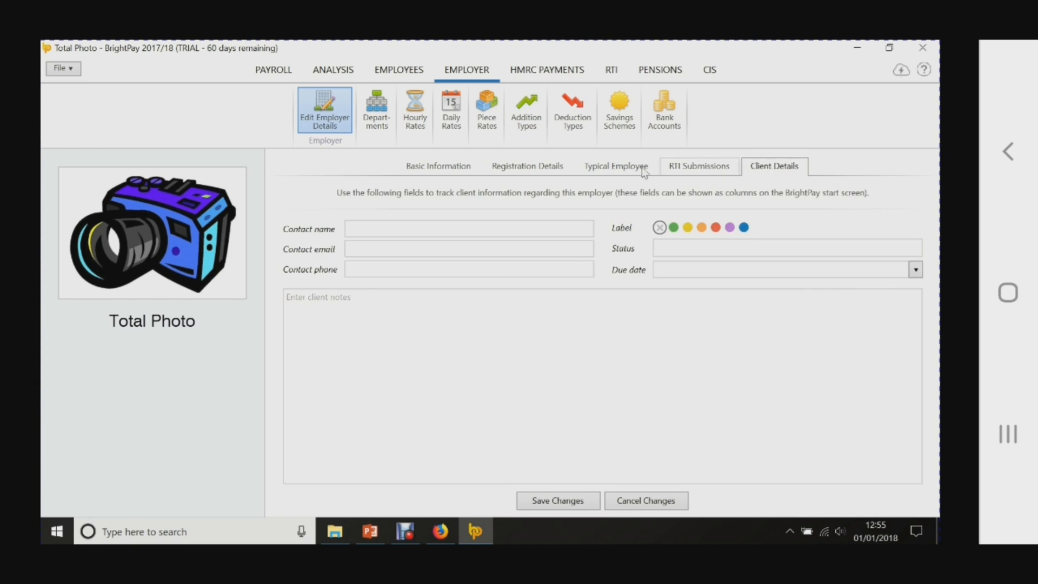
left_click(377, 116)
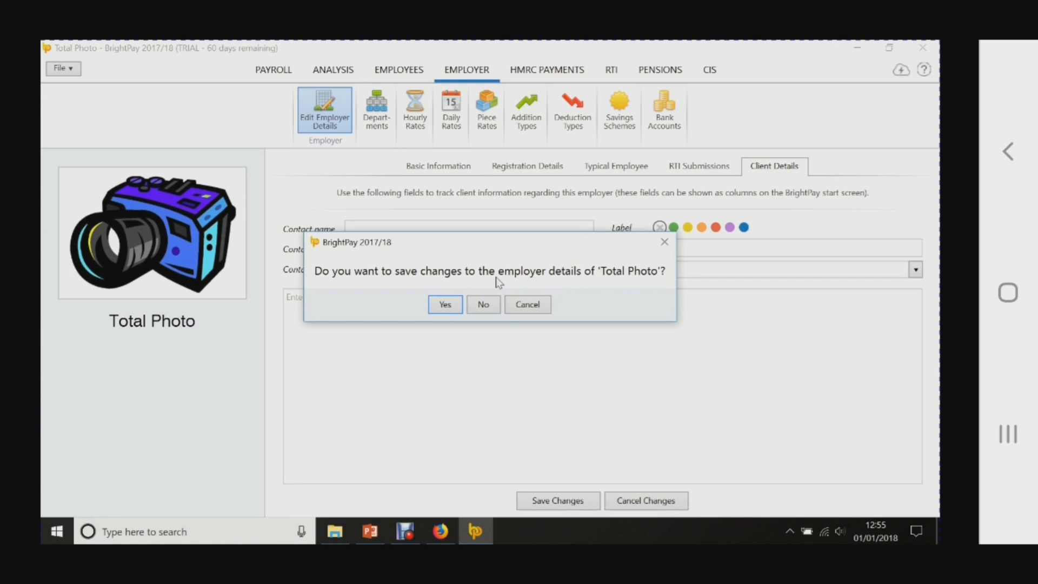
left_click(483, 305)
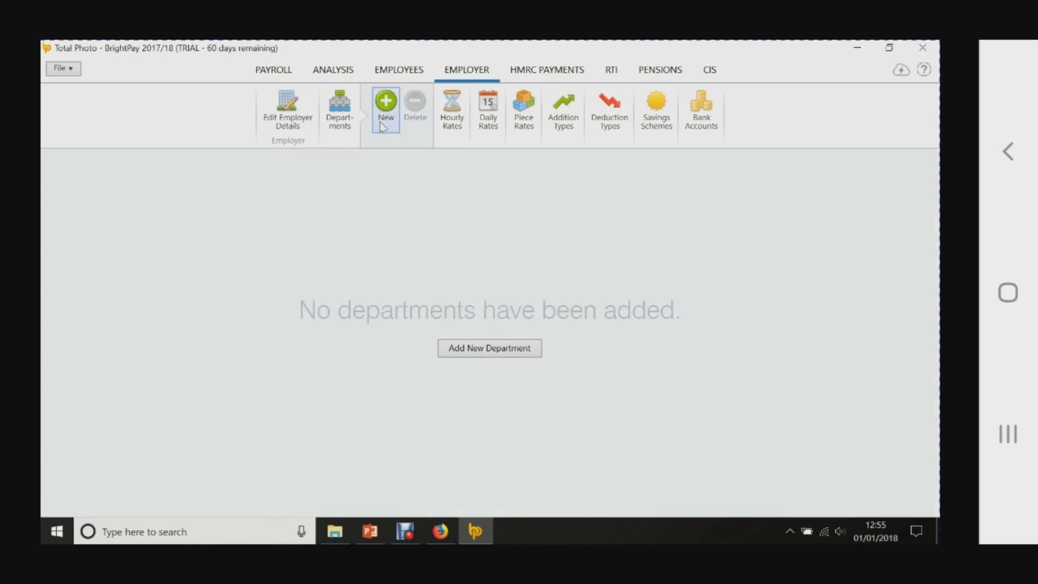
Step: Examine the employer's hourly, daily and piece rates, savings schemes and bank accounts, and revisit the addition and deduction types
left_click(464, 128)
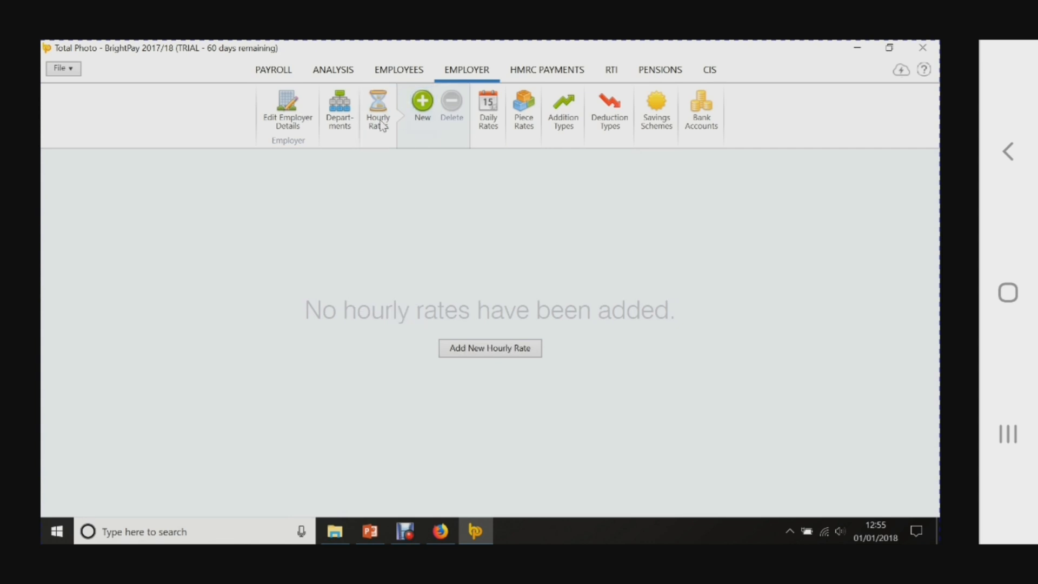
left_click(487, 125)
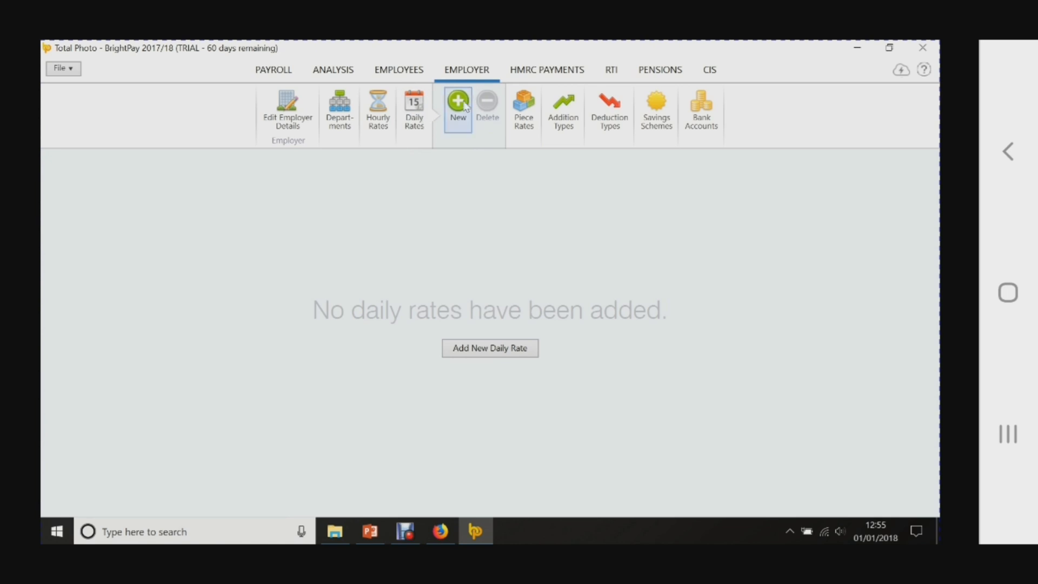
left_click(528, 127)
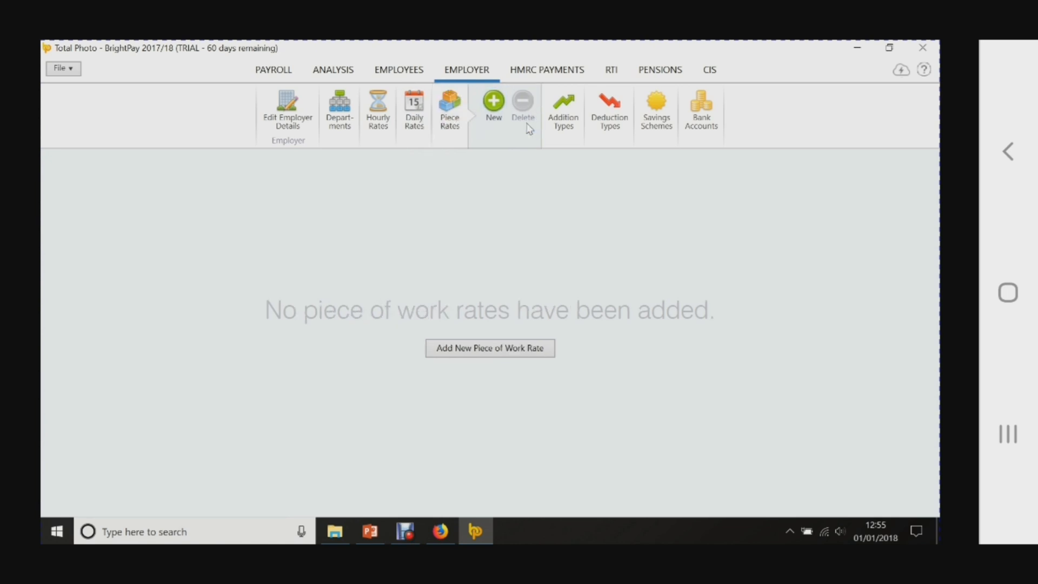
left_click(563, 116)
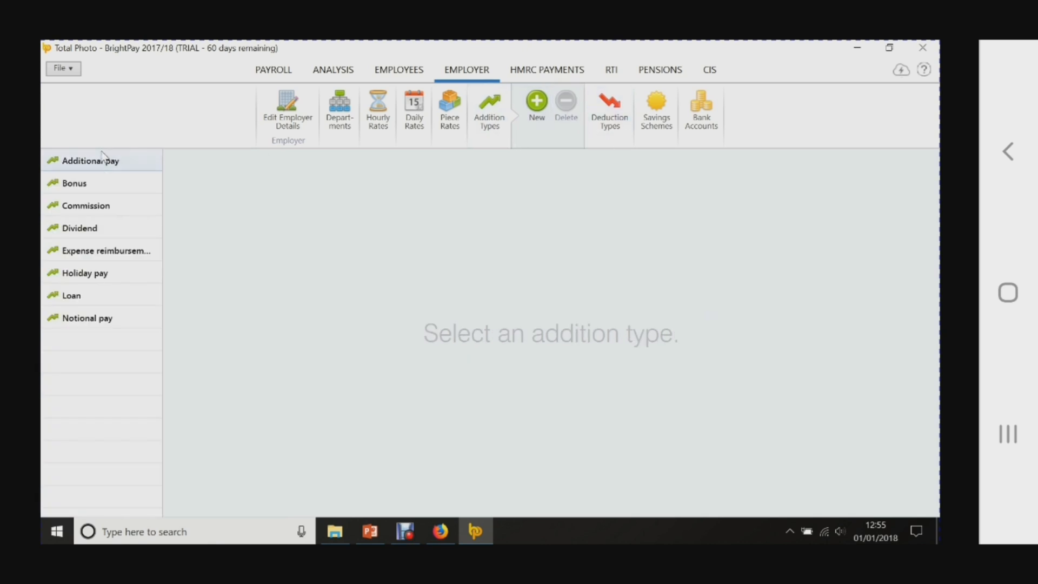
left_click(609, 113)
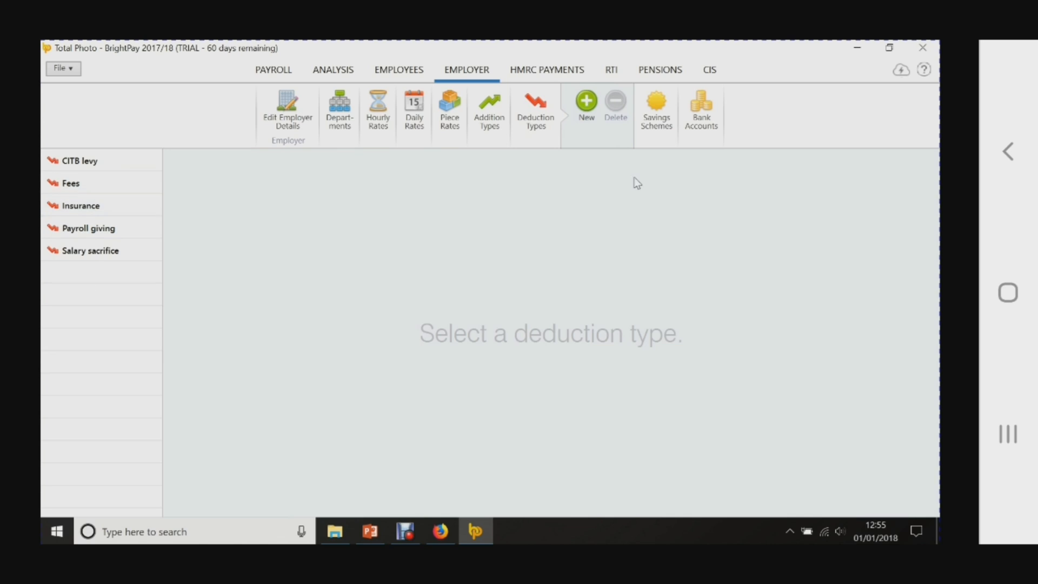
left_click(656, 125)
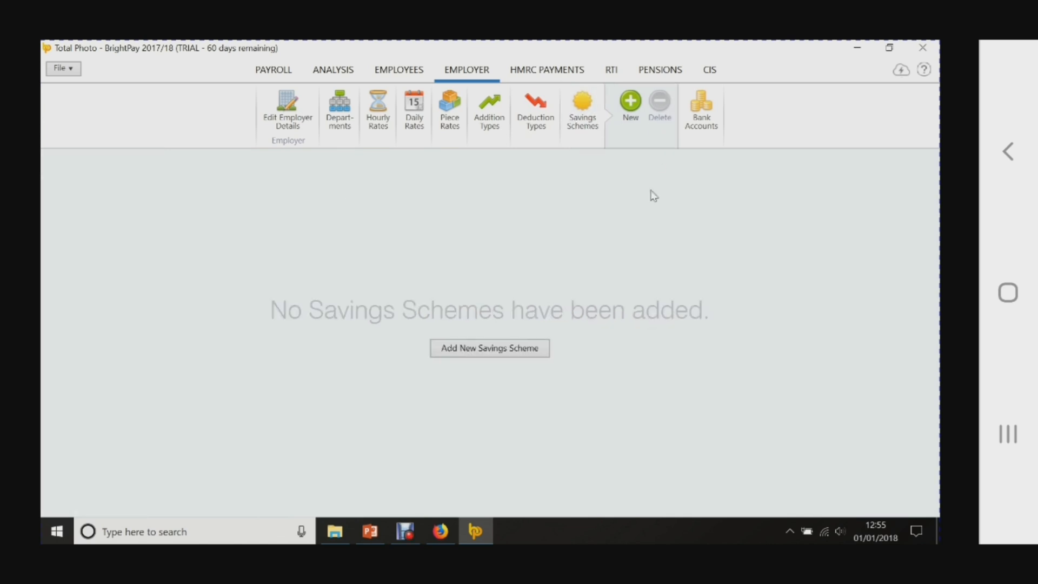
left_click(697, 129)
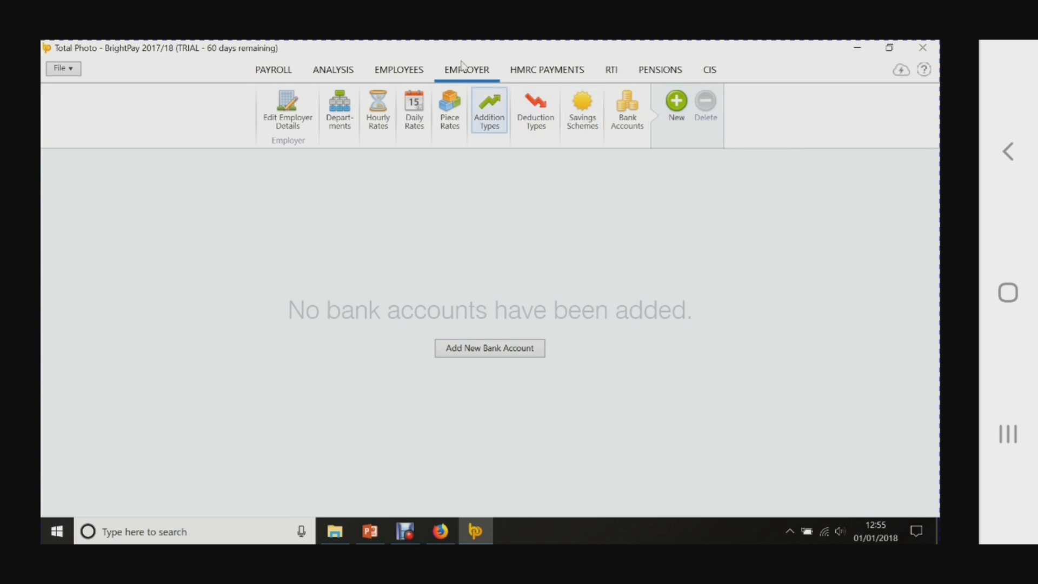
left_click(489, 123)
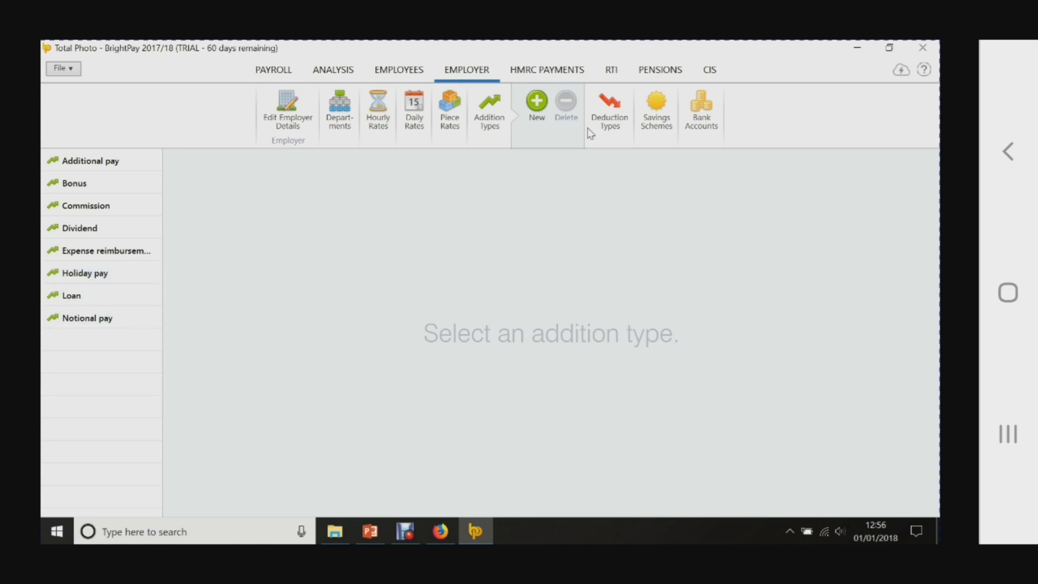
left_click(602, 113)
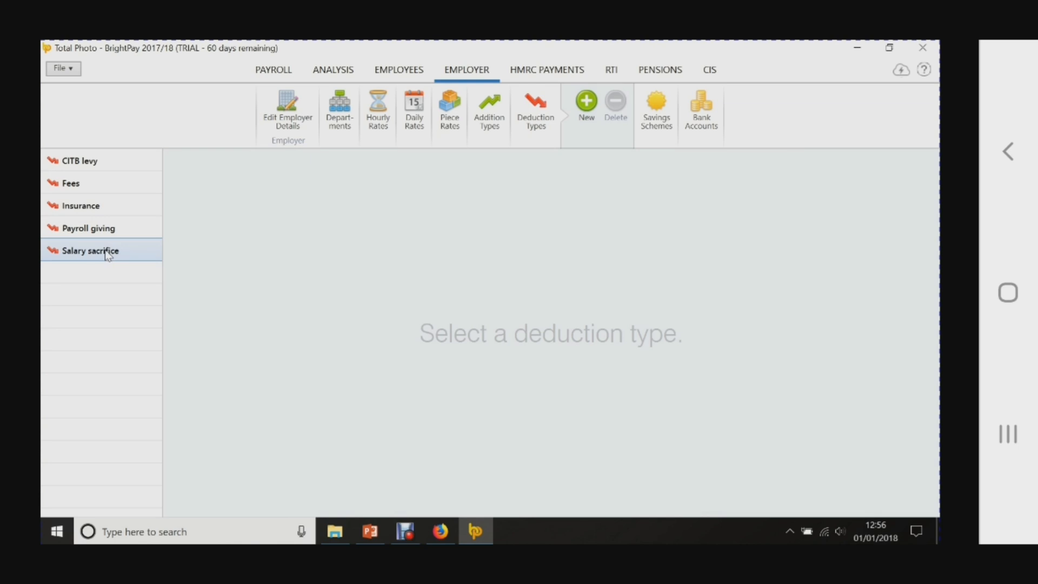
Step: Look through the pensions, CIS, payroll, analysis, employees and employer areas
left_click(670, 75)
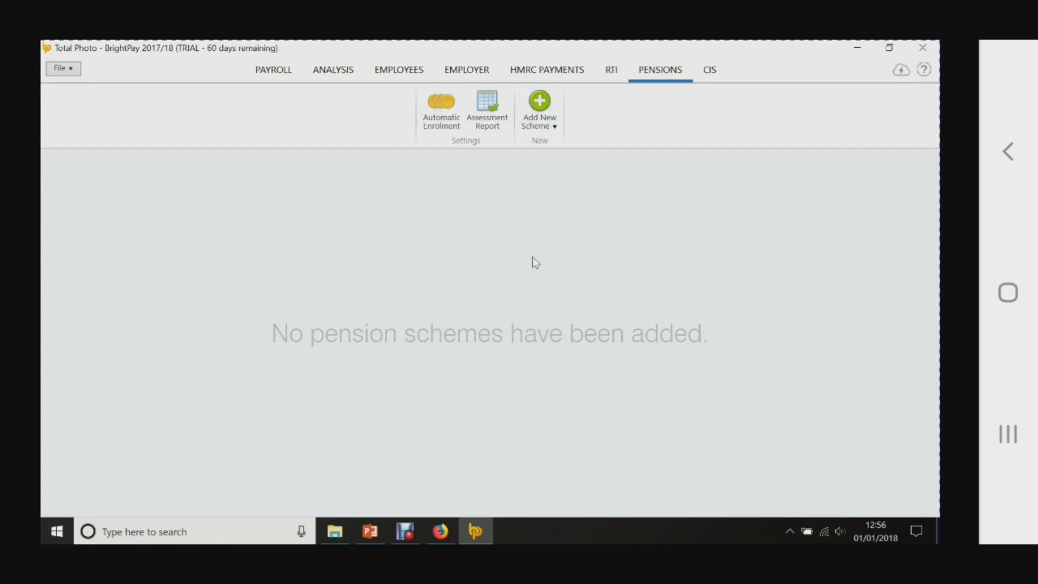
left_click(711, 71)
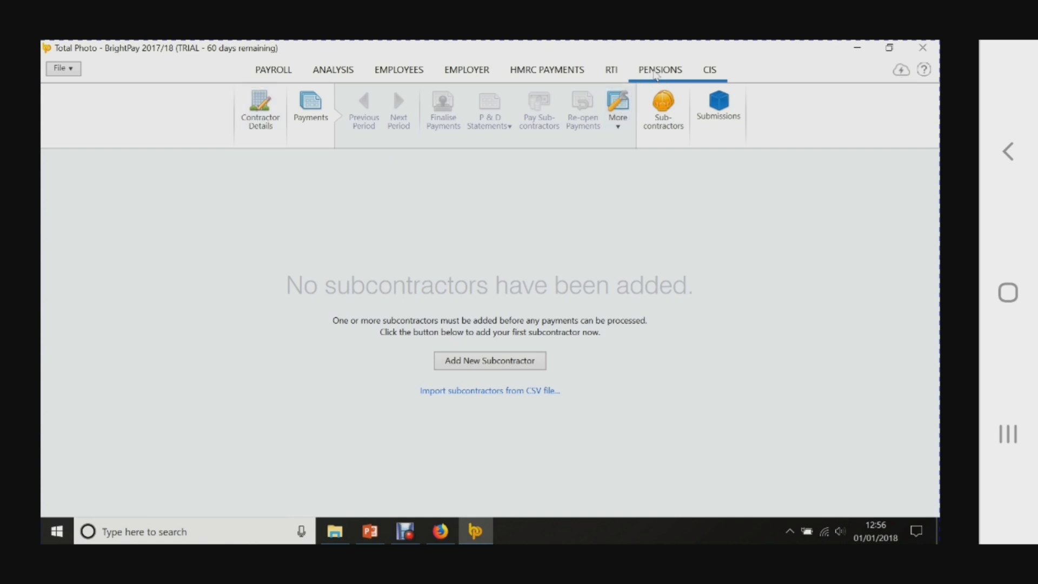
left_click(283, 71)
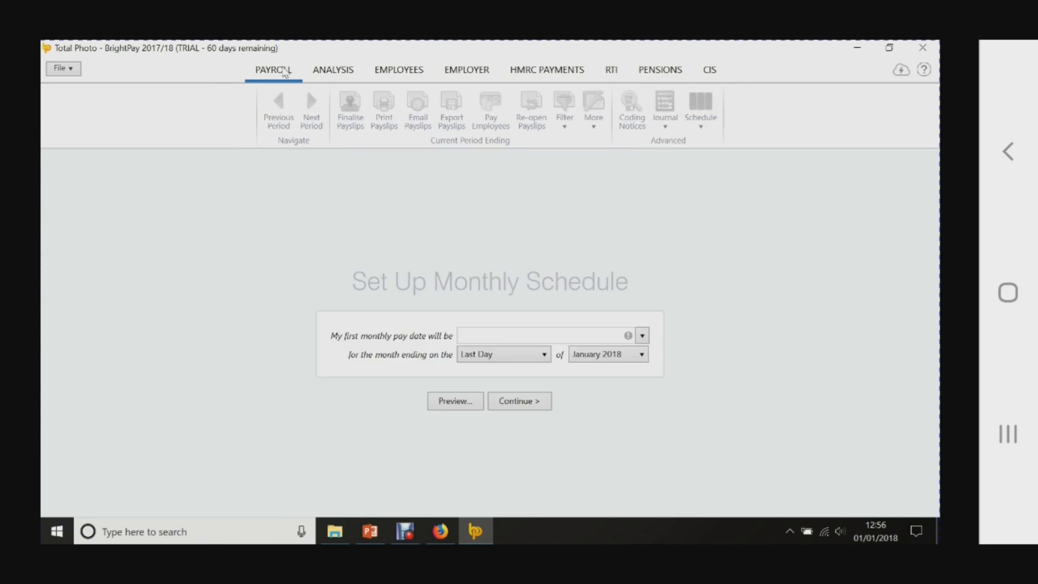
left_click(346, 72)
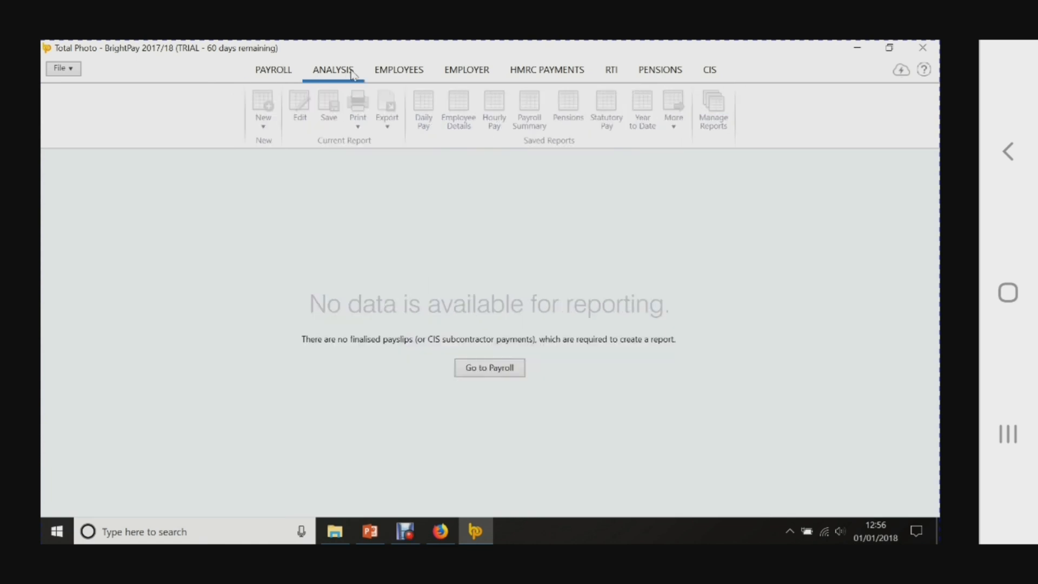
left_click(399, 71)
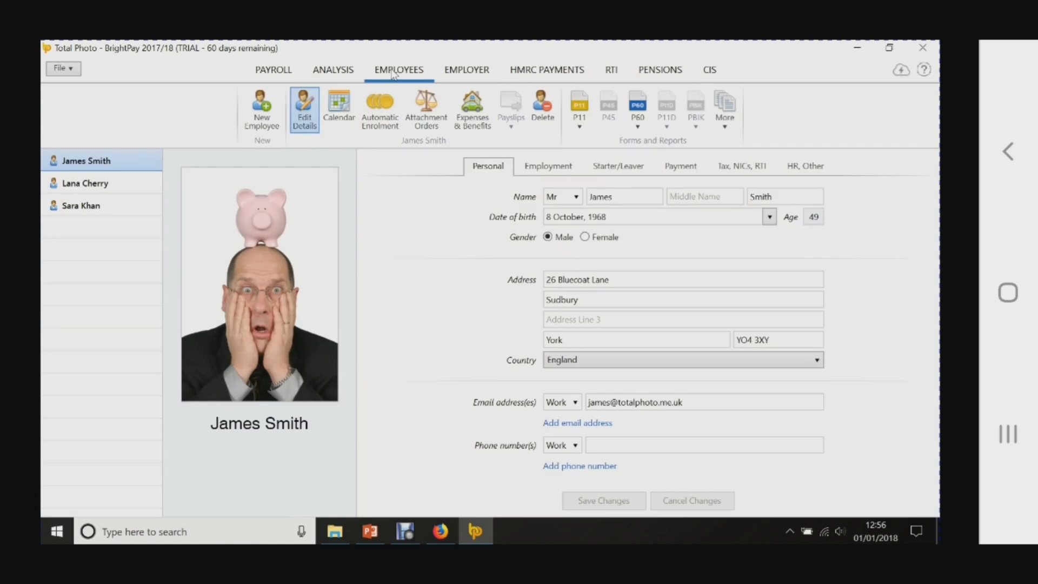
left_click(456, 72)
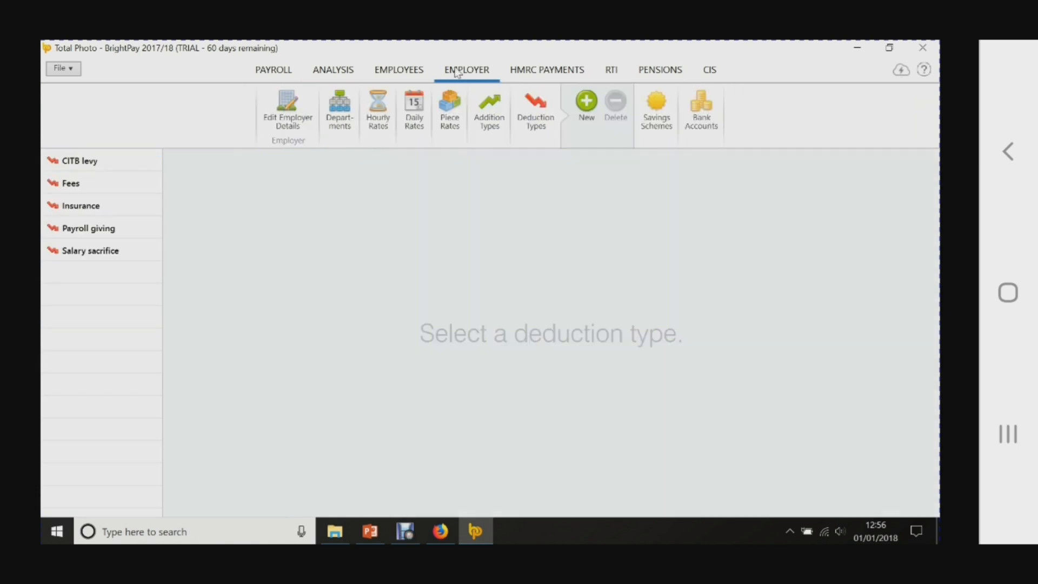
Step: Select Monthly as the basis for PAYE Tax and NIC payments in the HMRC payment schedule setup
left_click(515, 74)
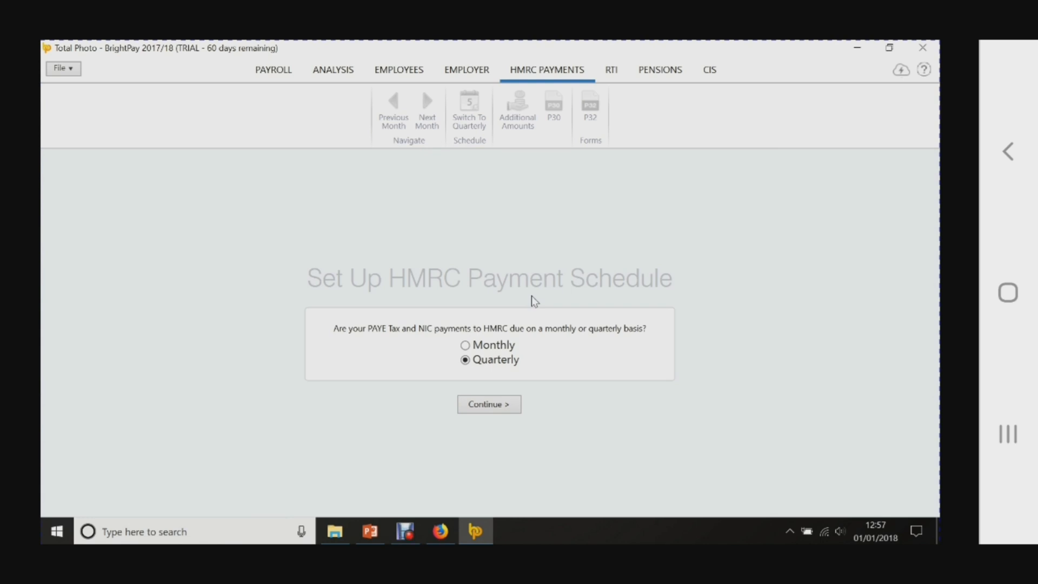
left_click(494, 346)
left_click(486, 361)
left_click(472, 347)
Step: View the analysis area and return to payroll
left_click(335, 70)
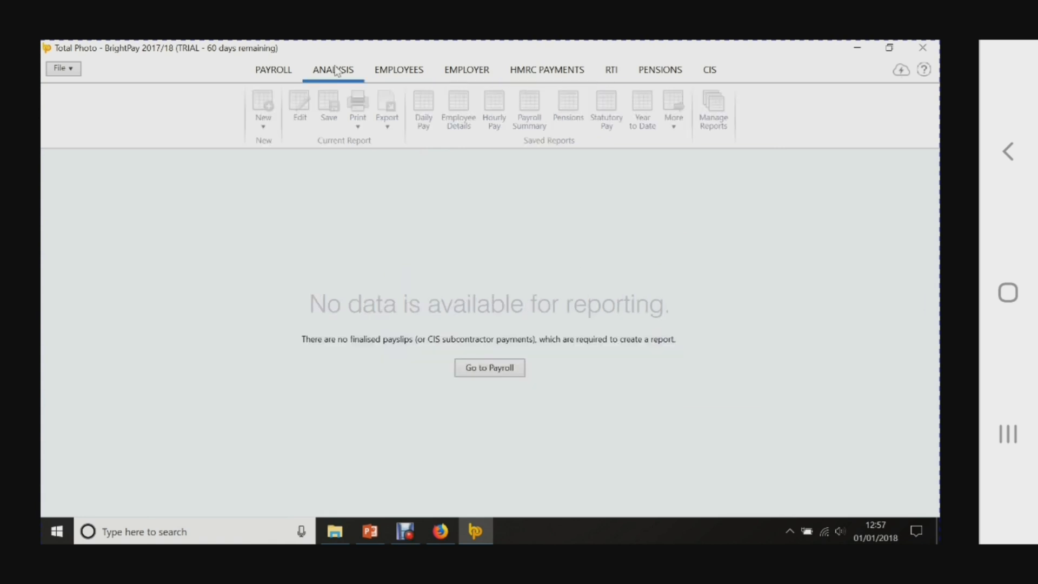
left_click(284, 72)
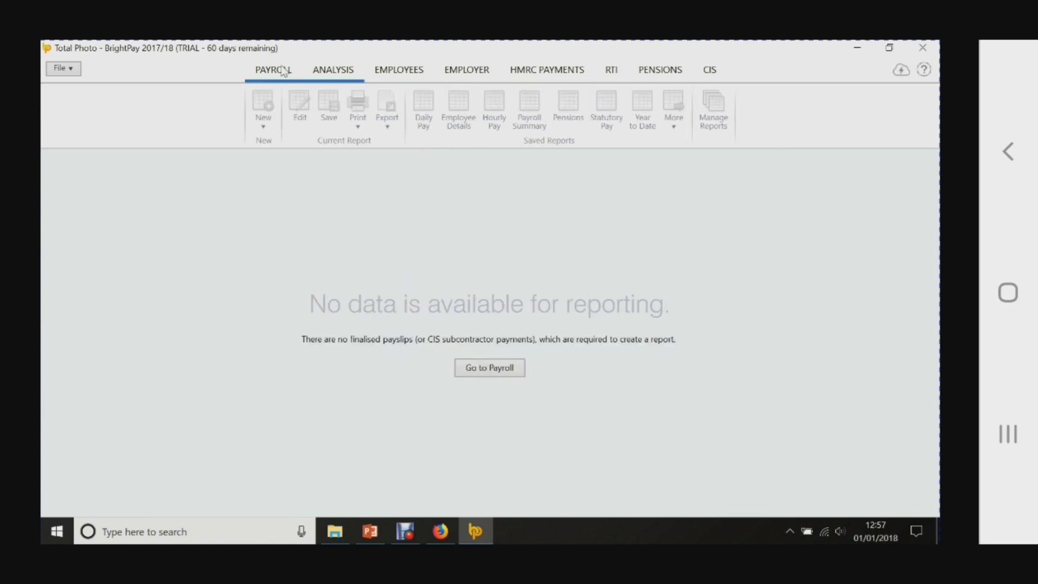